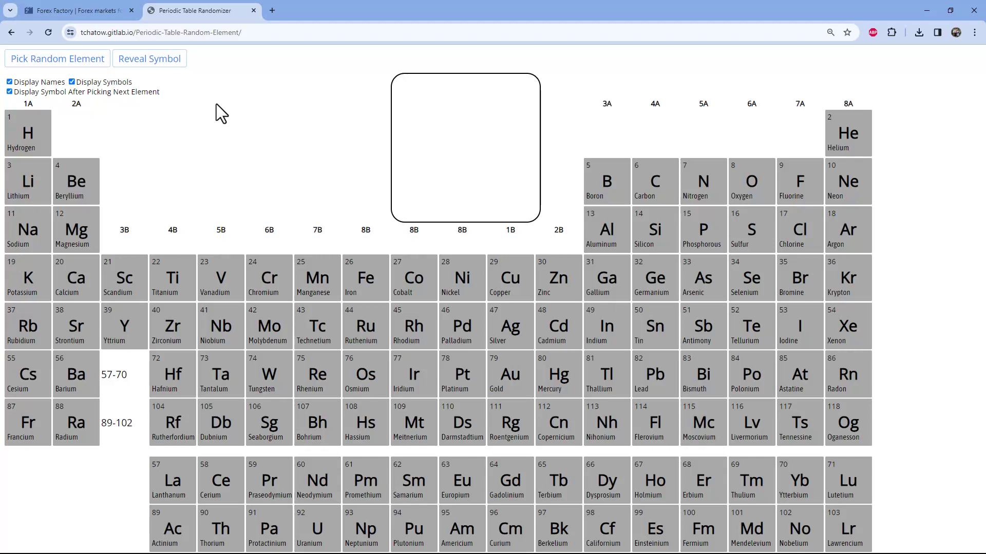
Draw a random element in the Periodic Table Randomizer, getting 21 Sc Scandium.
{"action": "left_click", "coordinate": [64, 70]}
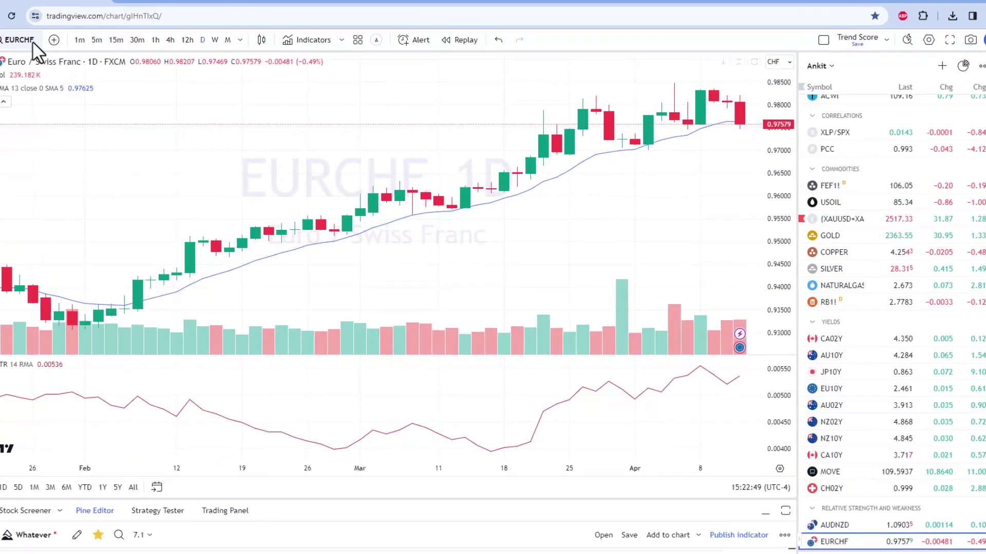
Search symbols for 'SC' and filter to US stocks such as SCHW, SCCO and SCI.
{"action": "left_click", "coordinate": [44, 47]}
{"action": "type", "text": "SC"}
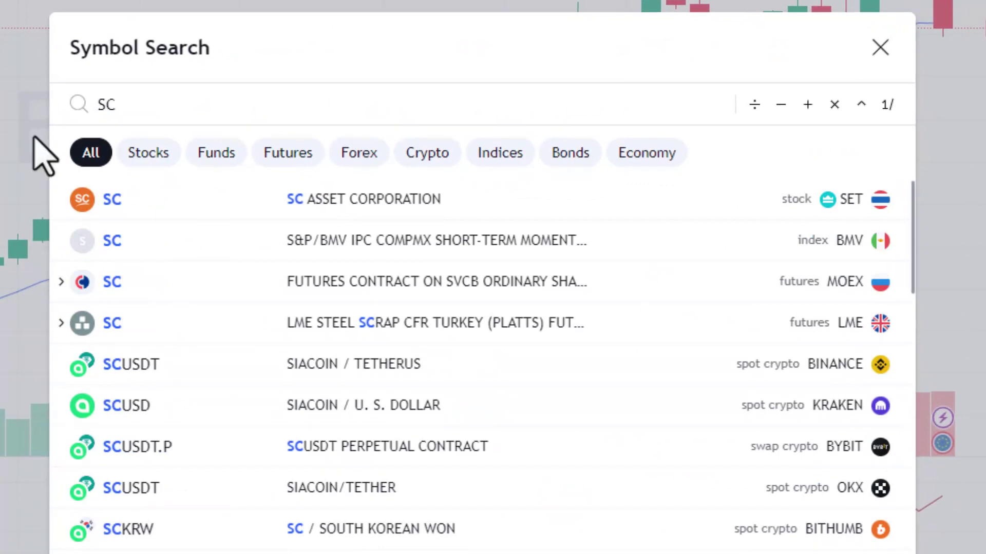
{"action": "left_click", "coordinate": [145, 154]}
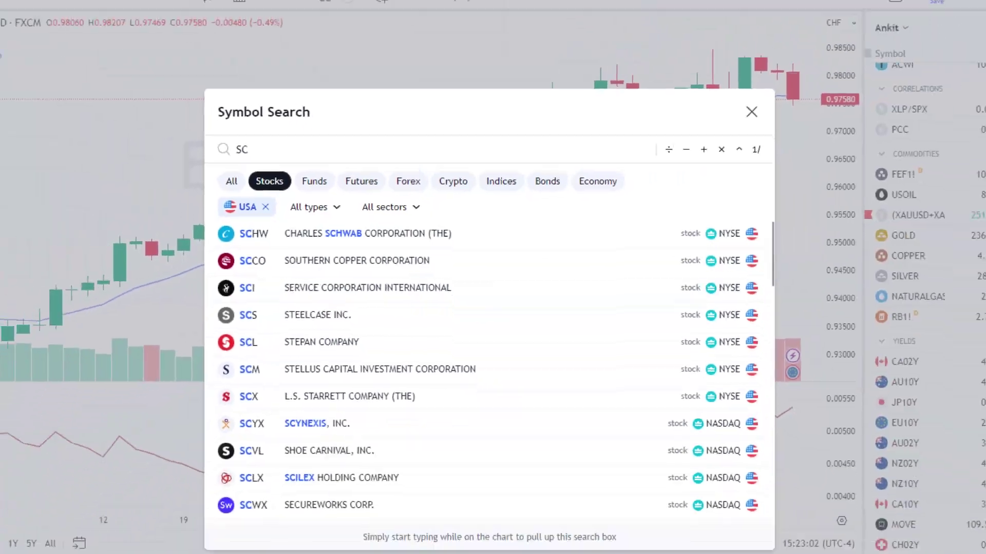
Draw another random element, 71 Lu Lutetium, and return to TradingView.
{"action": "left_click", "coordinate": [204, 11]}
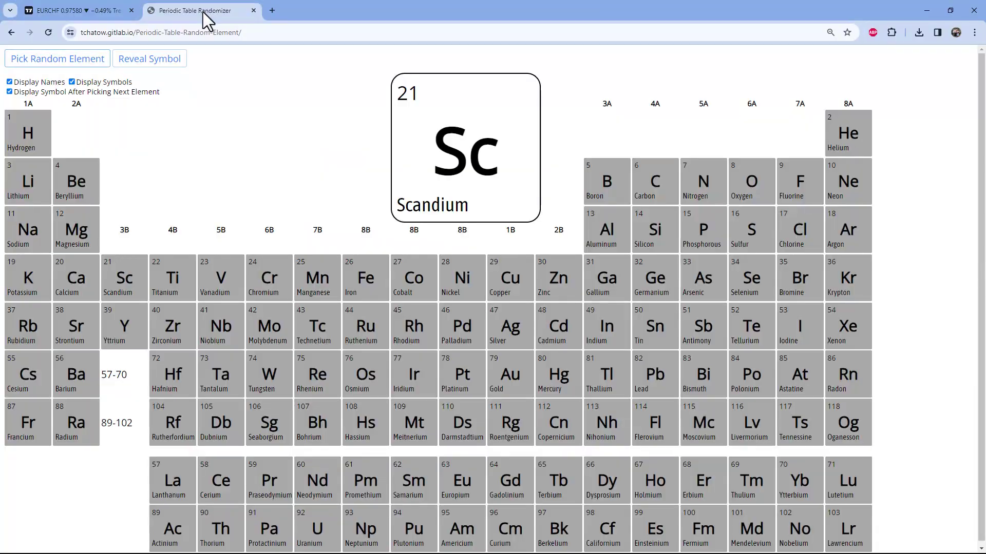
{"action": "left_click", "coordinate": [64, 60]}
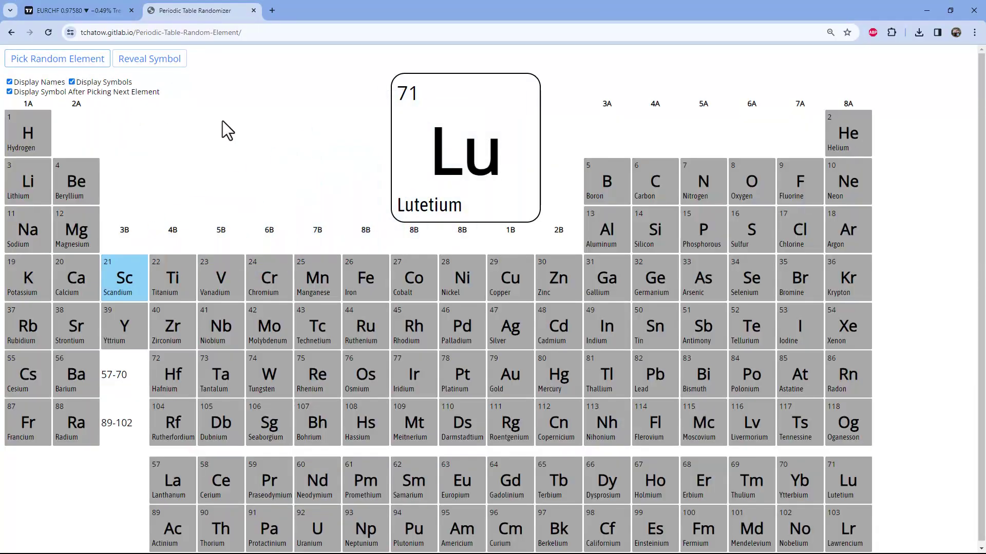
{"action": "left_click", "coordinate": [90, 7]}
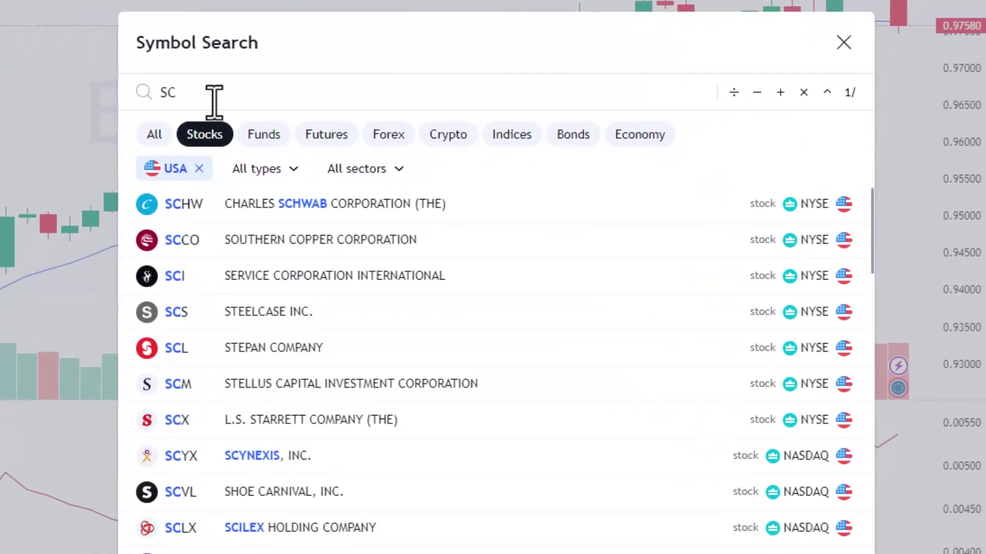
Clear the 'SC' search text and close Symbol Search to show the LU daily chart.
{"action": "left_click_drag", "start_coordinate": [214, 102], "coordinate": [141, 99]}
{"action": "key", "text": "BackSpace"}
{"action": "key", "text": "Escape"}
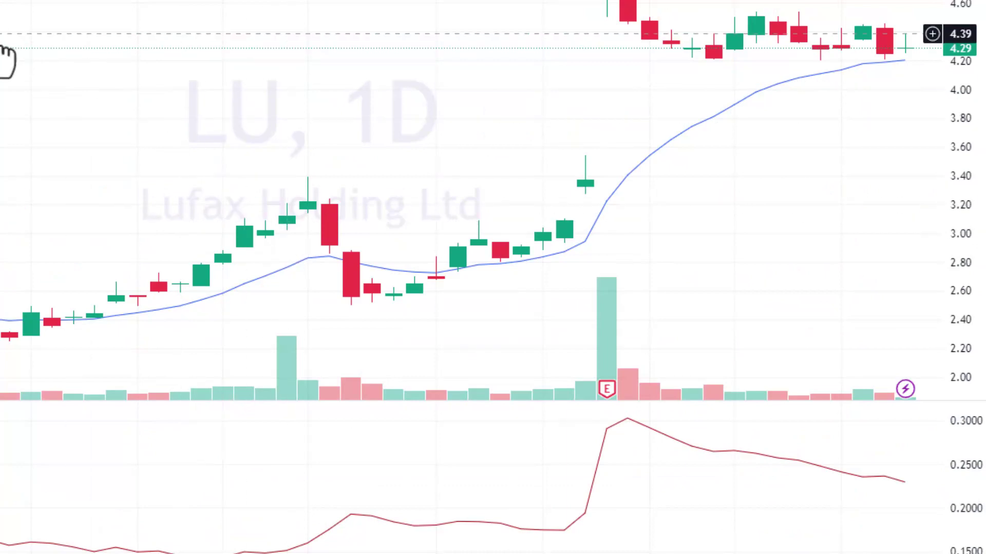
Confirm LU is Lufax Holding on NYSE, then go back to the randomizer page.
{"action": "left_click", "coordinate": [6, 4]}
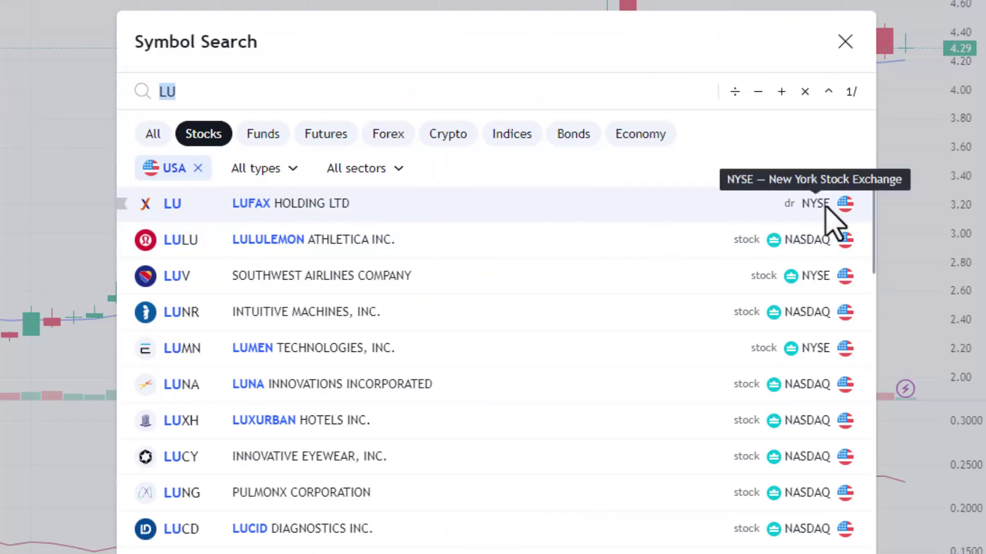
{"action": "left_click", "coordinate": [846, 41]}
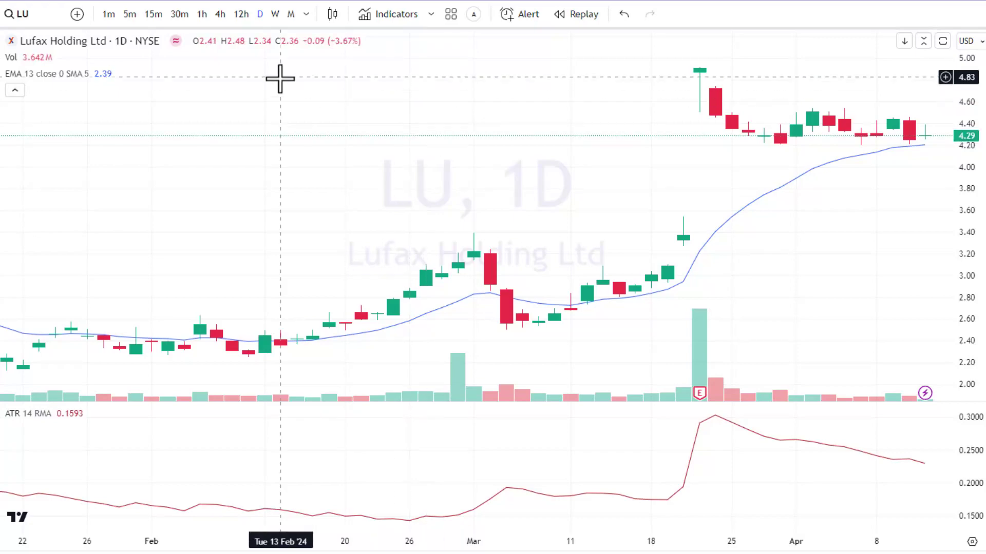
{"action": "left_click", "coordinate": [221, 10]}
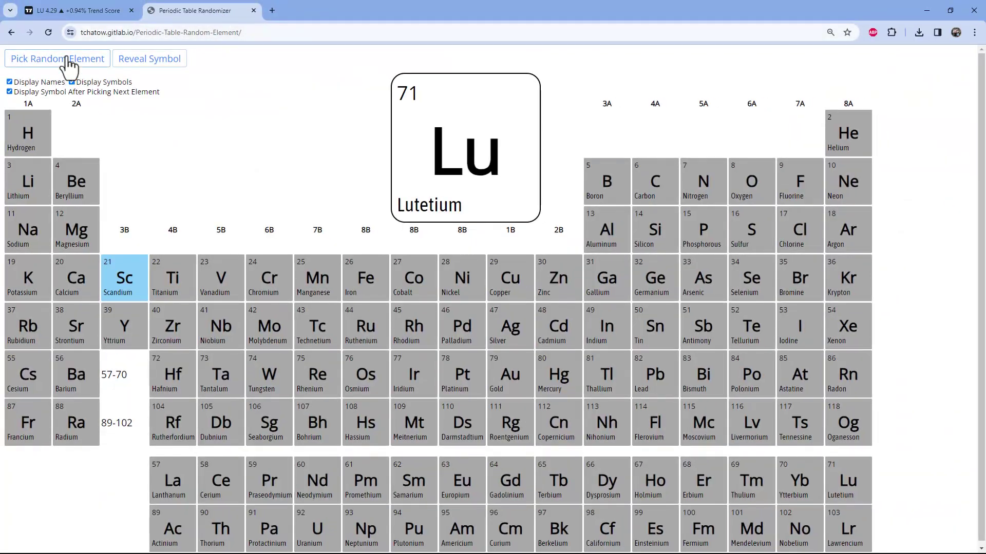
Draw Chromium, then search 'CR' and load the Crane Company (NYSE) daily chart.
{"action": "left_click", "coordinate": [67, 57]}
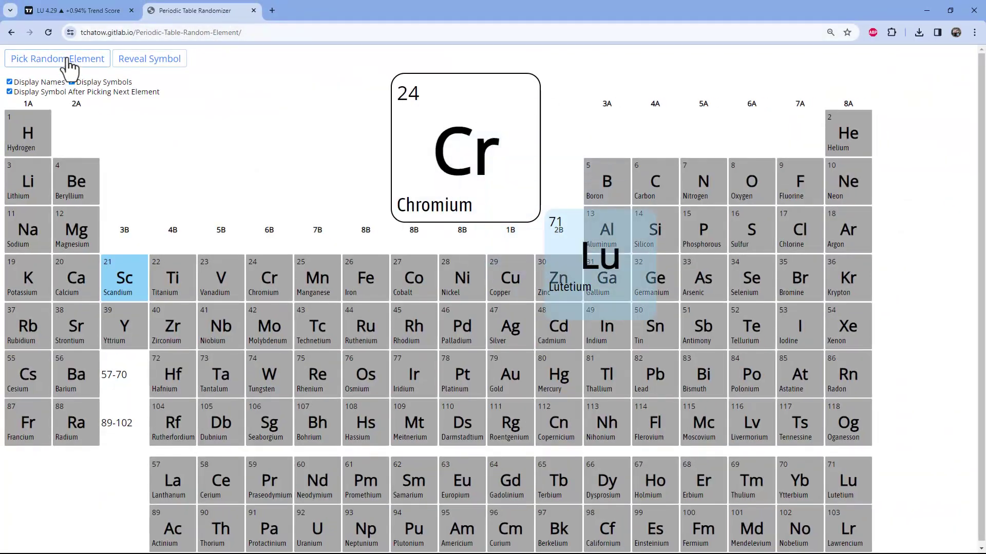
{"action": "left_click", "coordinate": [77, 11]}
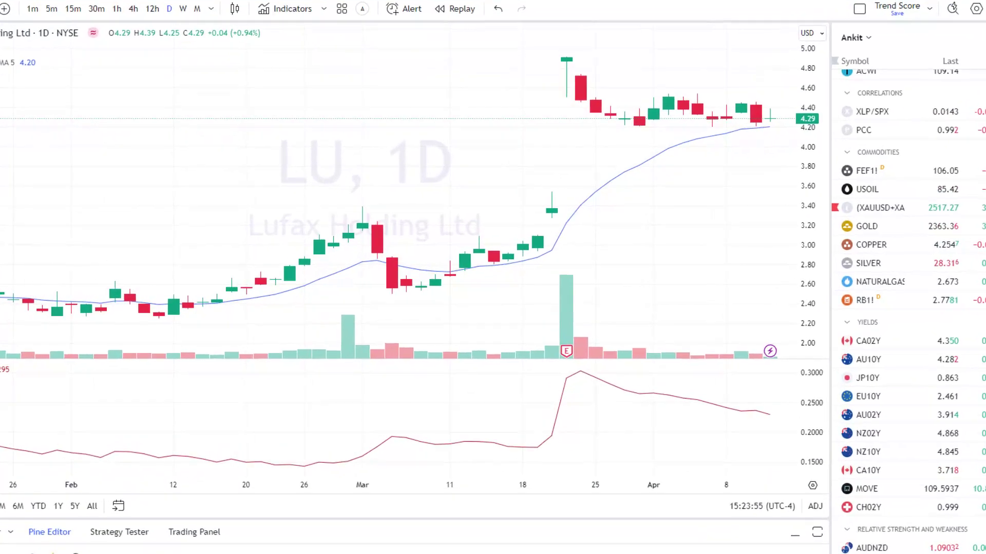
{"action": "left_click", "coordinate": [72, 51]}
{"action": "type", "text": "CR"}
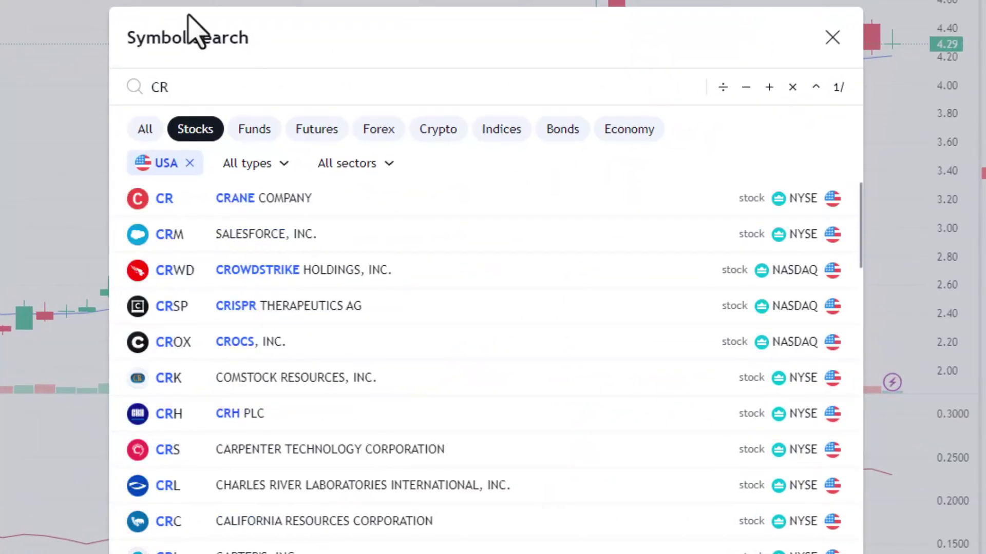
{"action": "left_click", "coordinate": [300, 200]}
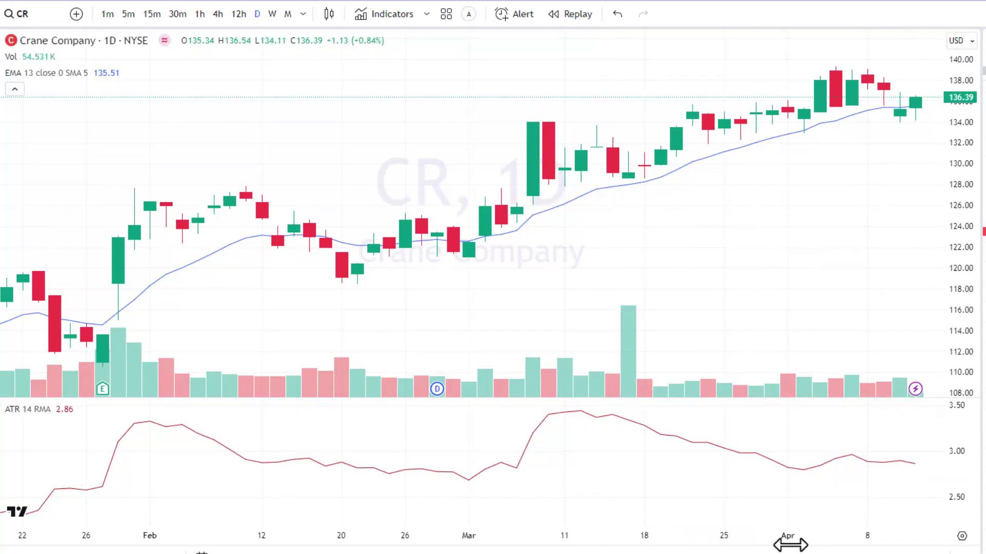
Stretch the time axis to spread out the CR daily bars, latest close 136.39.
{"action": "left_click_drag", "start_coordinate": [792, 537], "coordinate": [732, 537]}
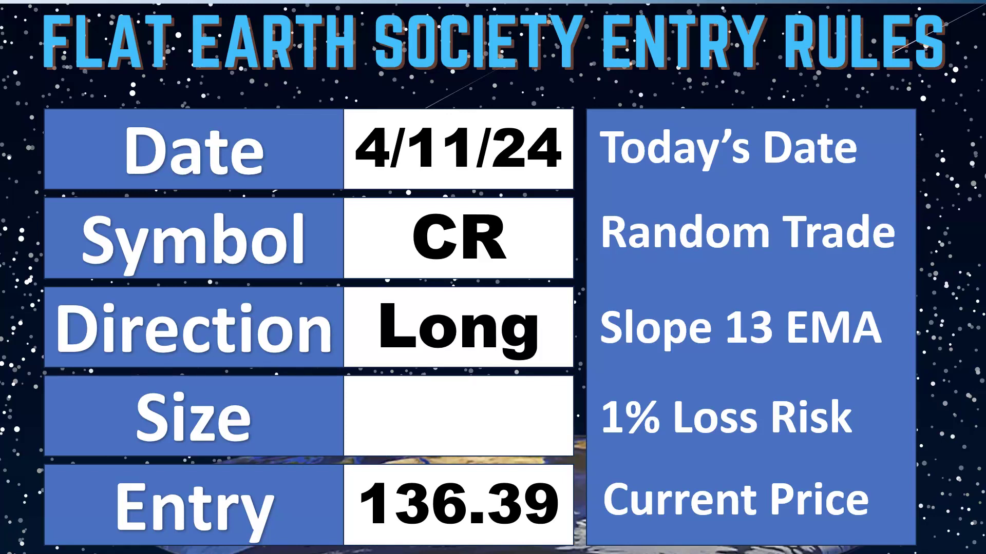
Advance to the Trade Exit Rules slide showing the 130.67 stop.
{"action": "key", "text": "Right"}
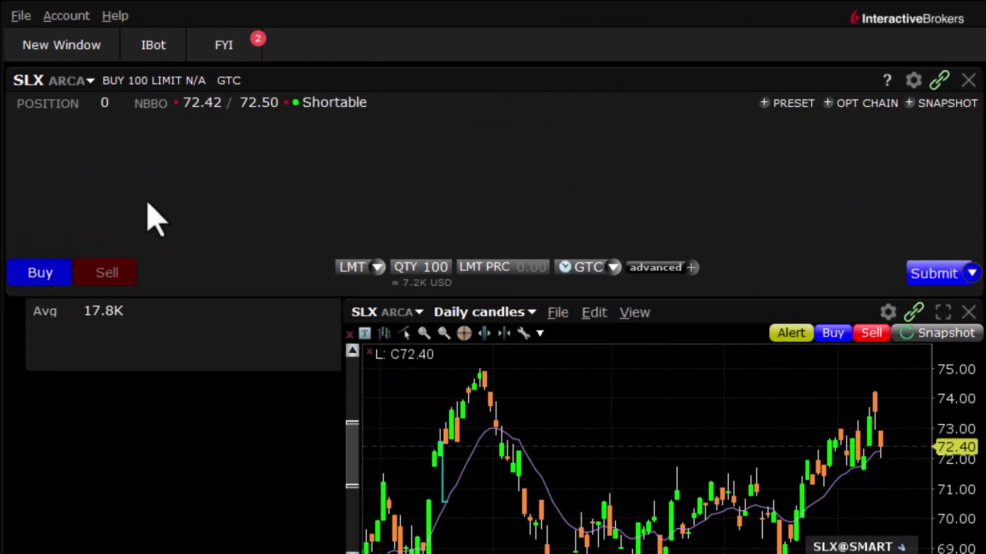
Read the 107,136 USD net liquidation value and enter 107136 as the calculator's account balance.
{"action": "left_click", "coordinate": [77, 18]}
{"action": "left_click", "coordinate": [92, 93]}
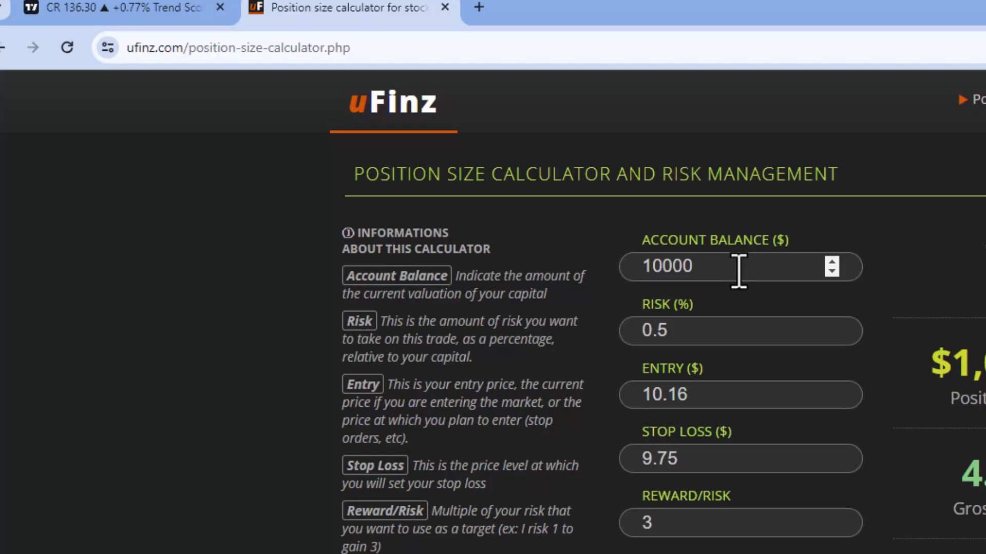
{"action": "double_click", "coordinate": [737, 268]}
{"action": "type", "text": "107136"}
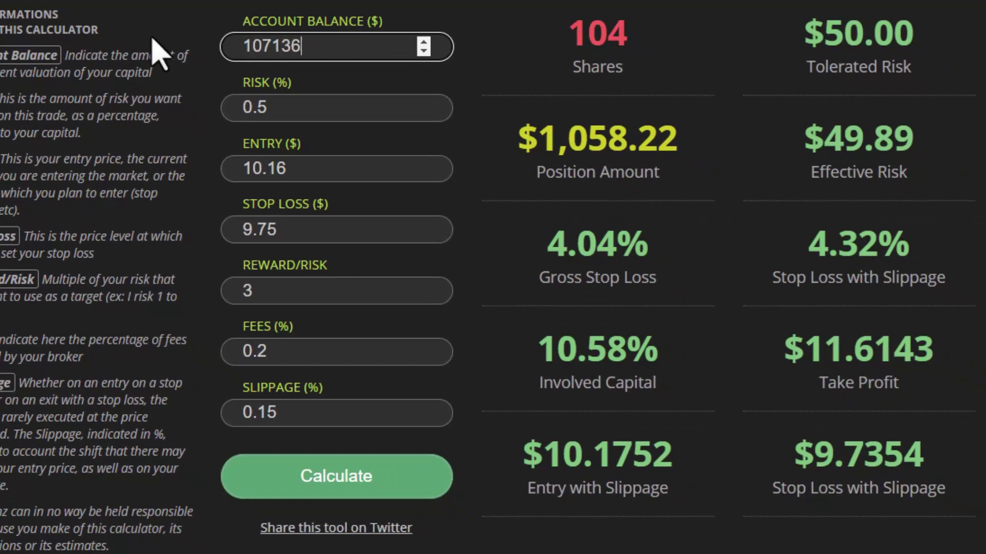
Enter 1% risk, 136.39 entry price and 130.67 stop loss in the calculator.
{"action": "left_click_drag", "start_coordinate": [273, 108], "coordinate": [226, 107]}
{"action": "type", "text": "1"}
{"action": "left_click_drag", "start_coordinate": [325, 171], "coordinate": [238, 174]}
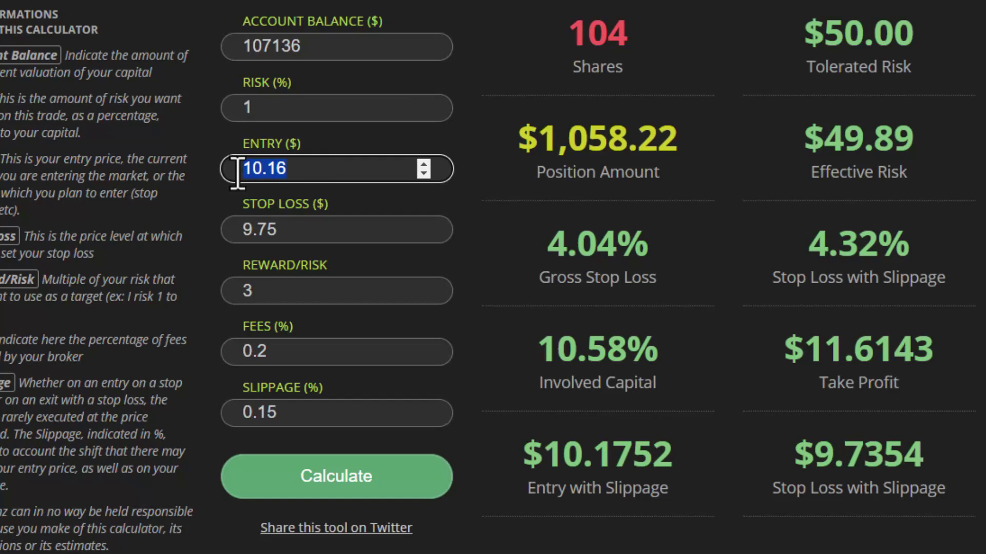
{"action": "type", "text": "136.39"}
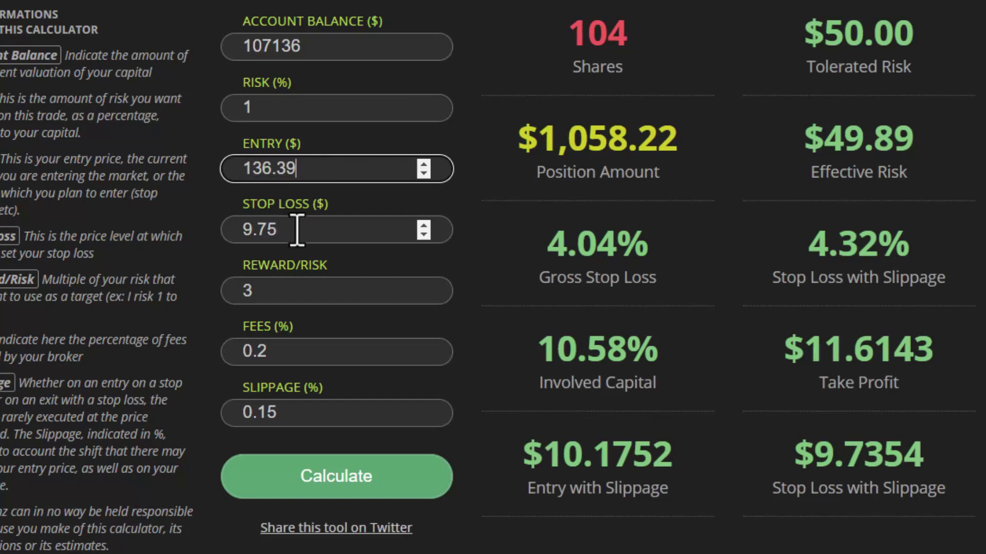
{"action": "left_click_drag", "start_coordinate": [294, 228], "coordinate": [224, 228]}
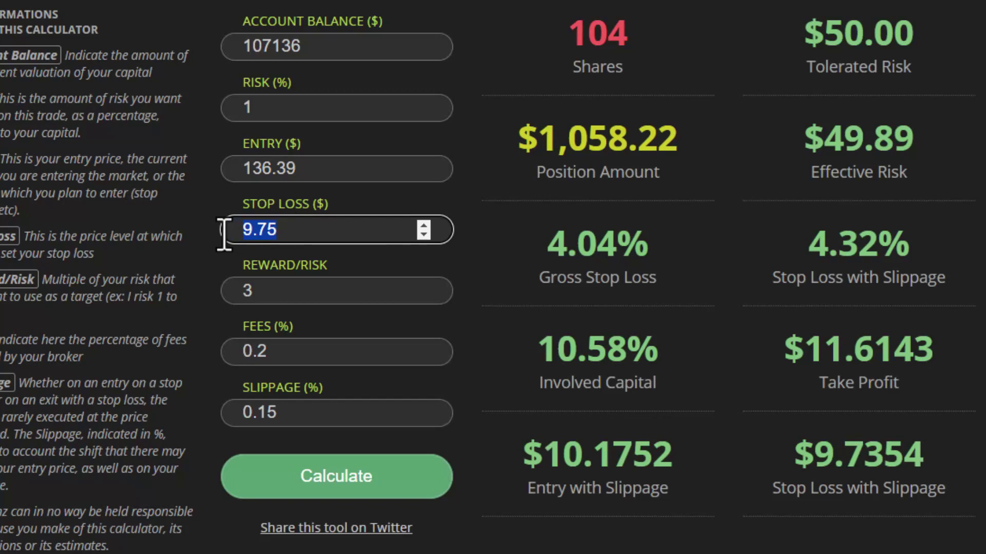
{"action": "type", "text": "130.67"}
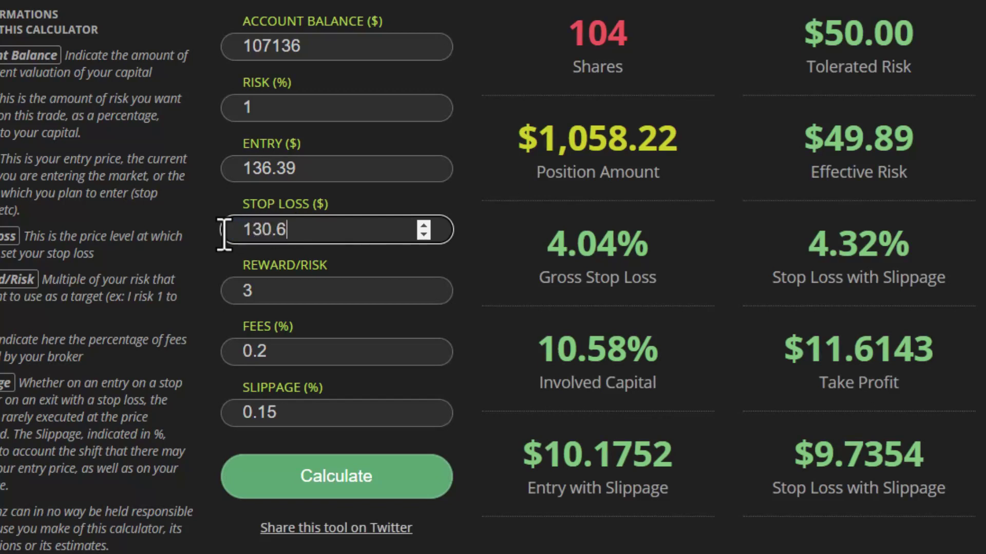
{"action": "left_click", "coordinate": [296, 297]}
Set fees and slippage to 0 and calculate, giving 187 shares.
{"action": "left_click_drag", "start_coordinate": [312, 352], "coordinate": [226, 353]}
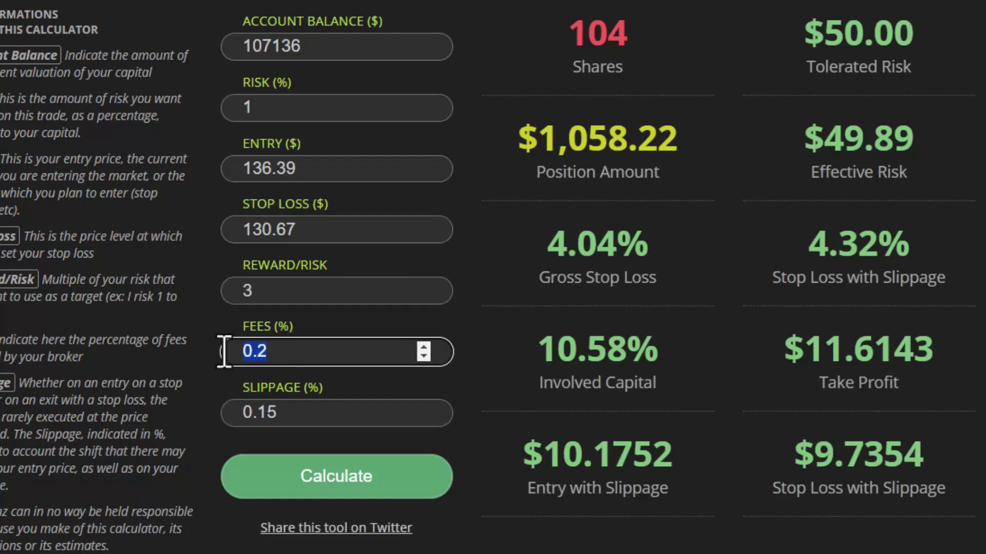
{"action": "type", "text": "0"}
{"action": "left_click_drag", "start_coordinate": [311, 409], "coordinate": [229, 412]}
{"action": "type", "text": "0"}
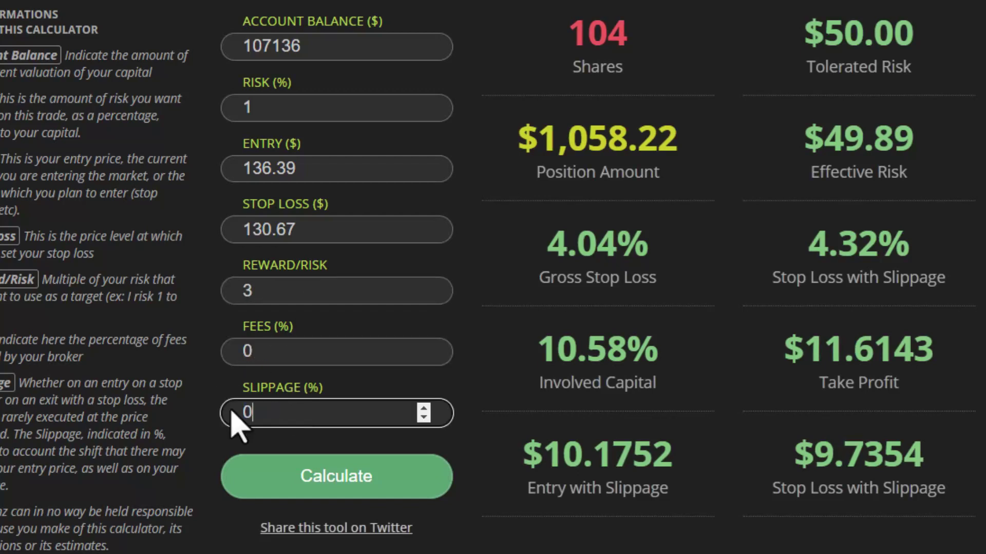
{"action": "left_click", "coordinate": [339, 490]}
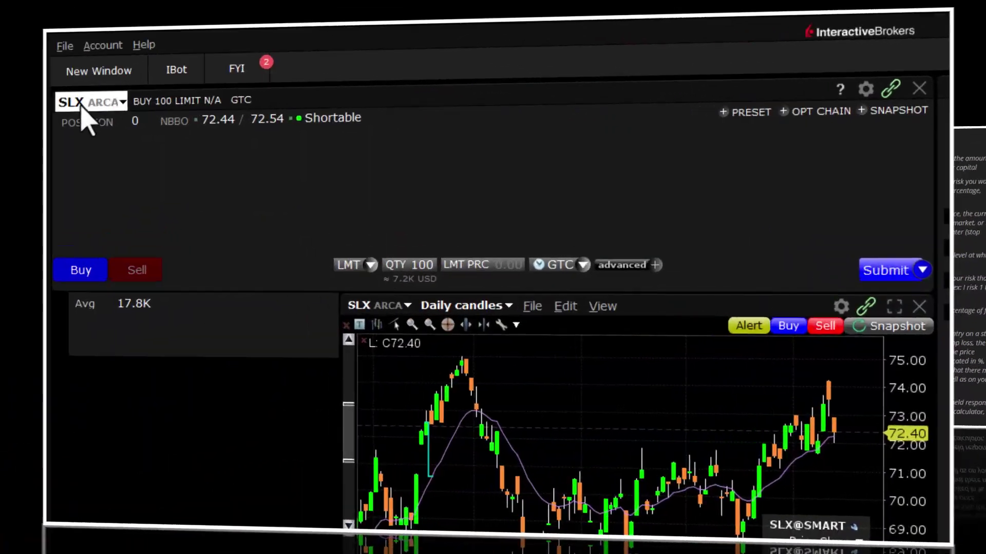
Load Crane Company (CR) stock into the order ticket.
{"action": "left_click", "coordinate": [41, 80]}
{"action": "type", "text": "CR"}
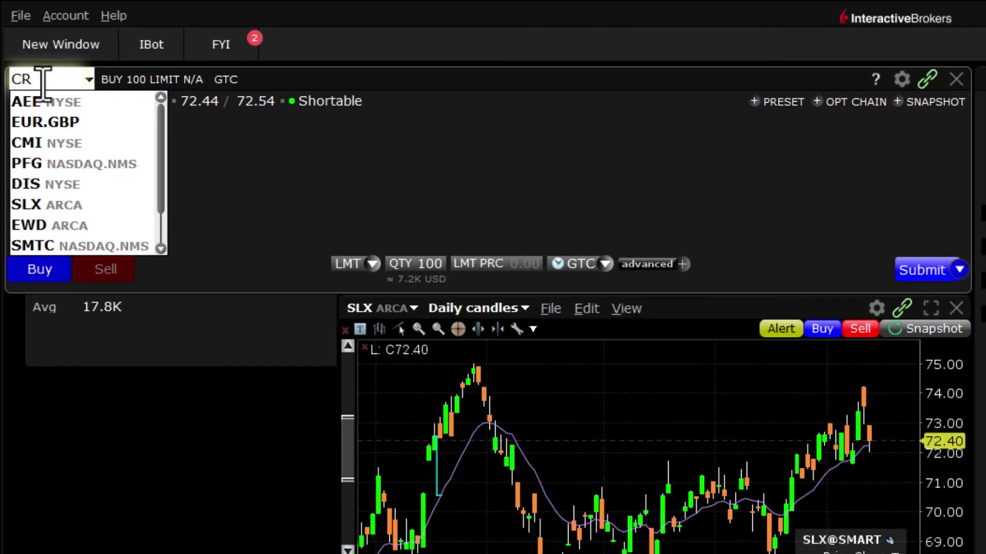
{"action": "key", "text": "Return"}
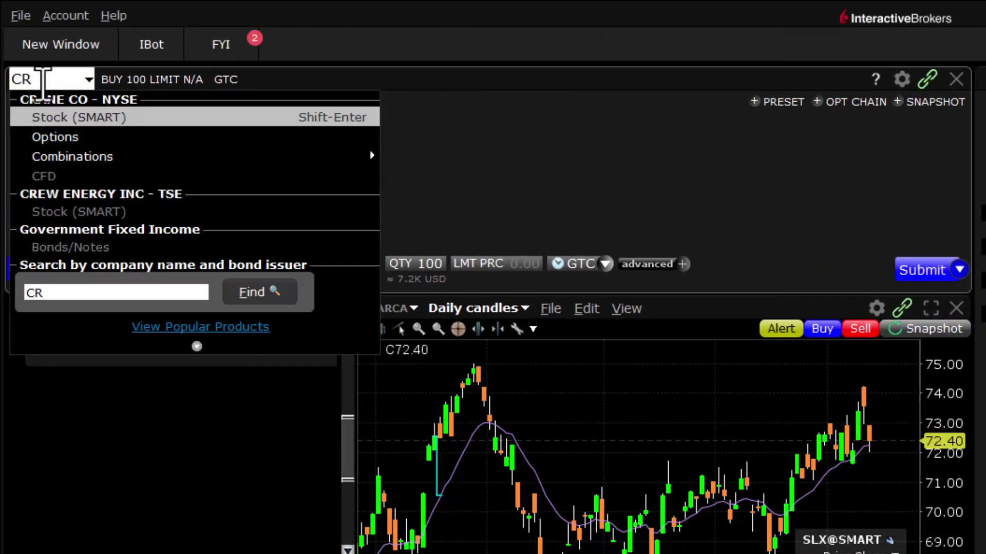
{"action": "key", "text": "Return"}
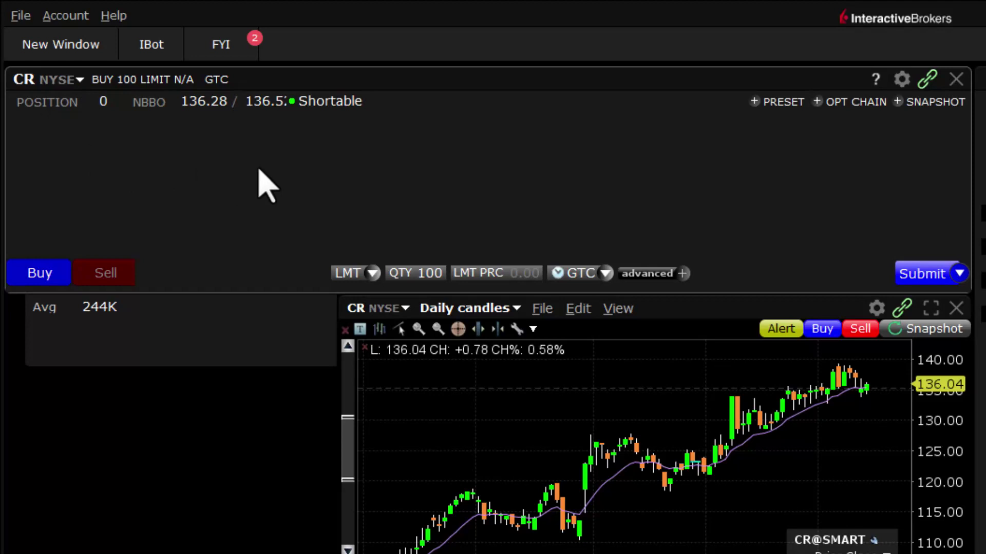
Change the order quantity from 100 to 187 shares.
{"action": "left_click", "coordinate": [426, 274]}
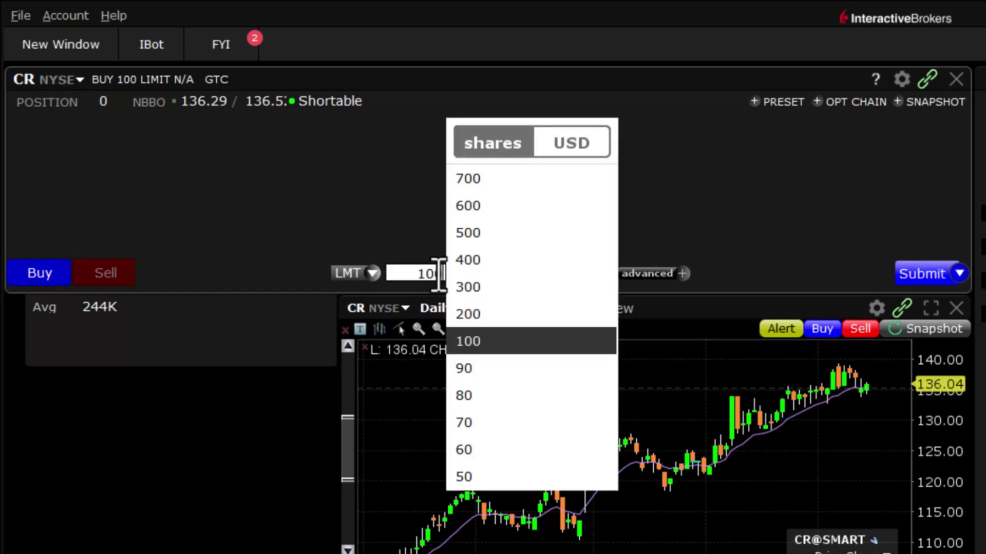
{"action": "key", "text": "BackSpace"}
{"action": "type", "text": "87"}
{"action": "left_click", "coordinate": [403, 220]}
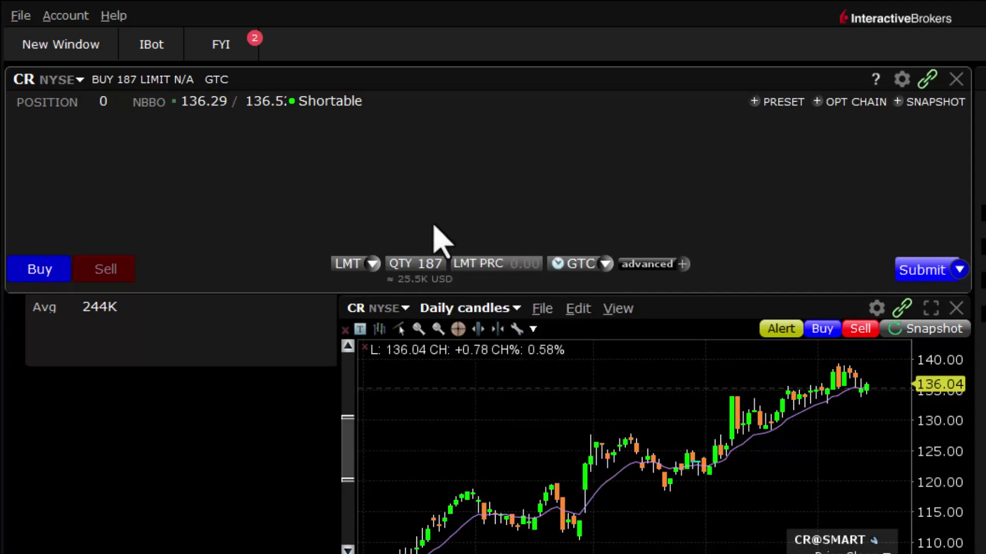
Set the limit price to the 136.45 midpoint and open the advanced order options.
{"action": "left_click", "coordinate": [533, 266]}
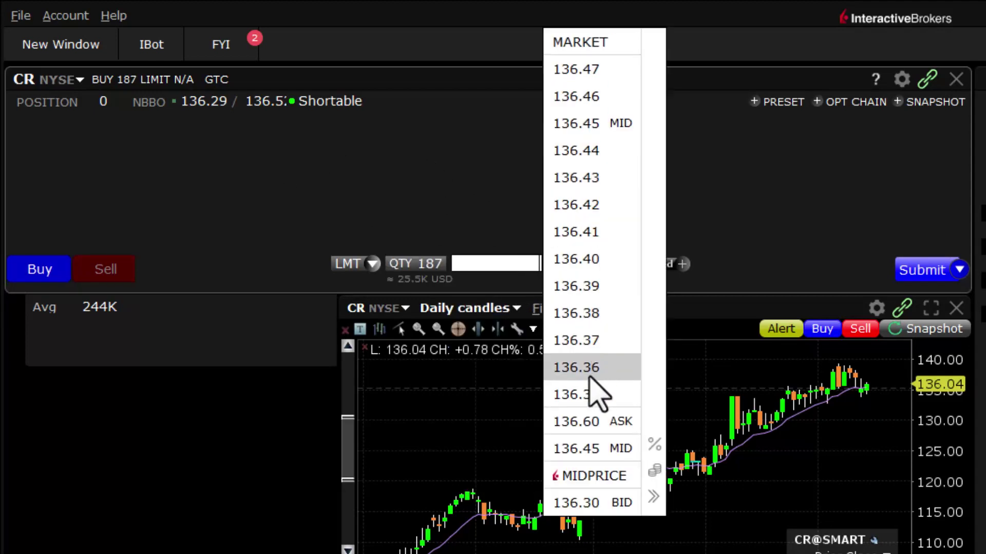
{"action": "left_click", "coordinate": [596, 133]}
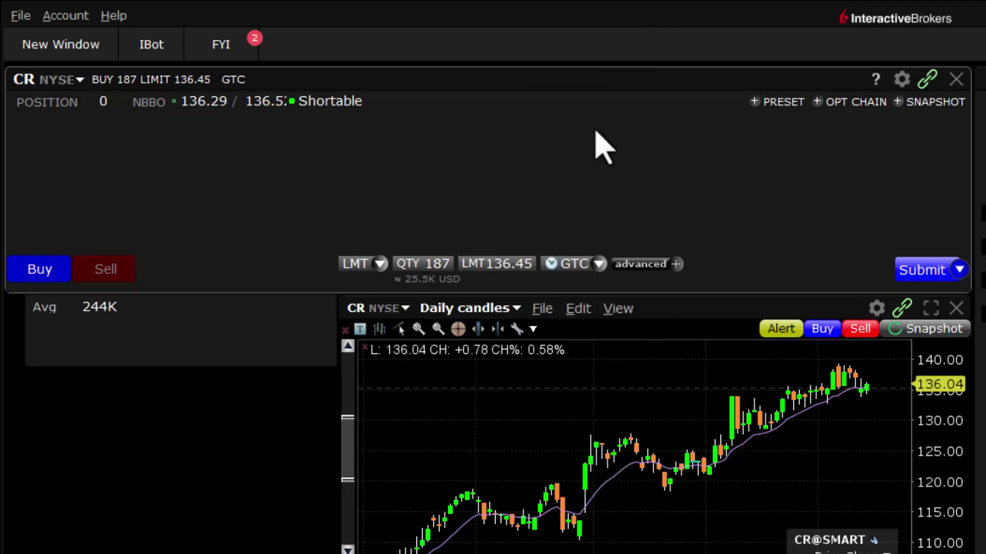
{"action": "left_click", "coordinate": [676, 264]}
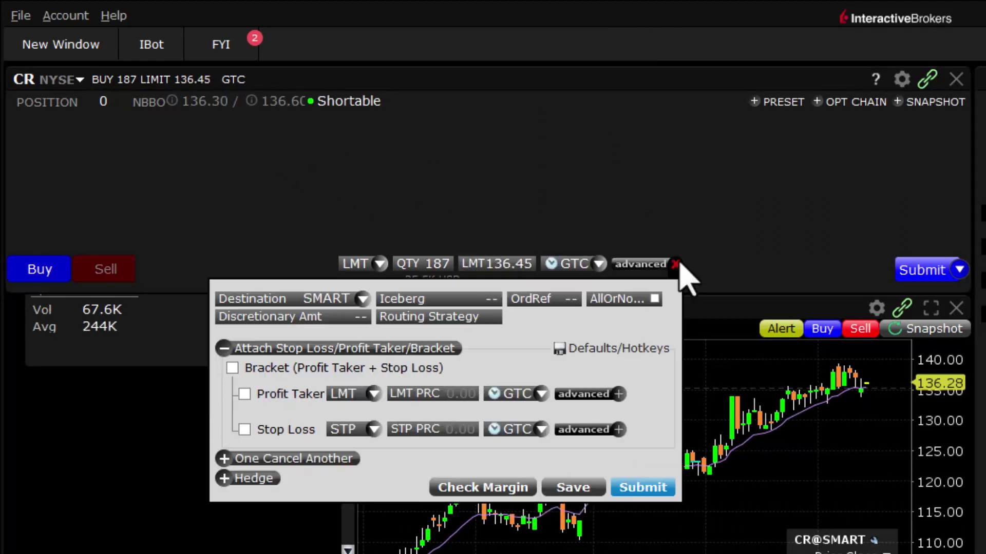
Attach a trailing stop loss with a 5.72 trailing amount to the CR buy and submit it for confirmation.
{"action": "left_click", "coordinate": [244, 429]}
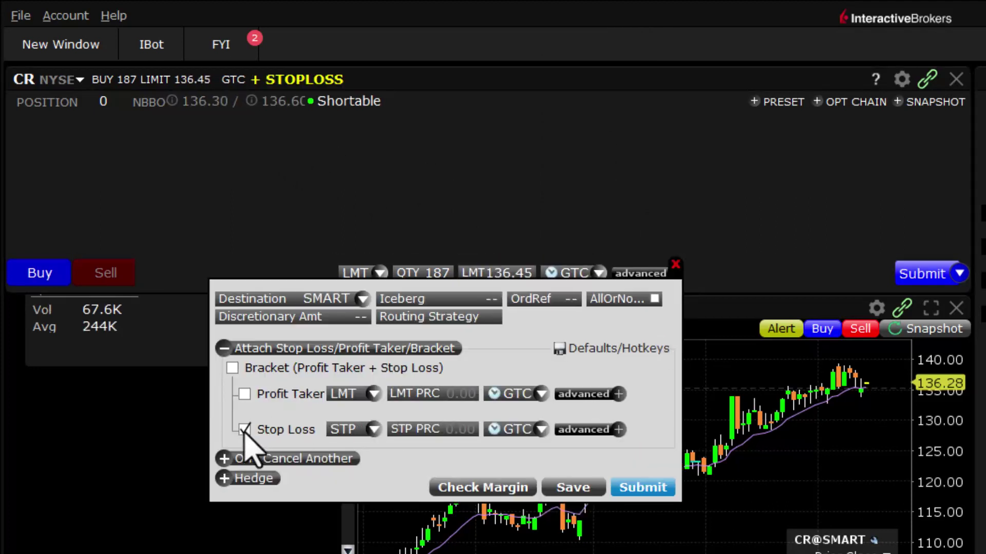
{"action": "left_click", "coordinate": [372, 430]}
{"action": "left_click", "coordinate": [355, 487]}
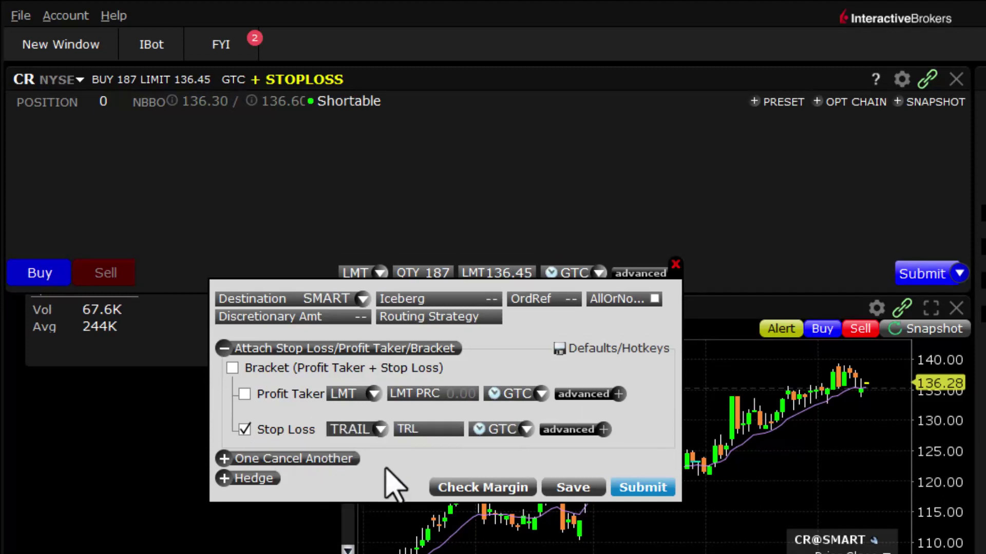
{"action": "left_click", "coordinate": [434, 430]}
{"action": "left_click", "coordinate": [415, 433]}
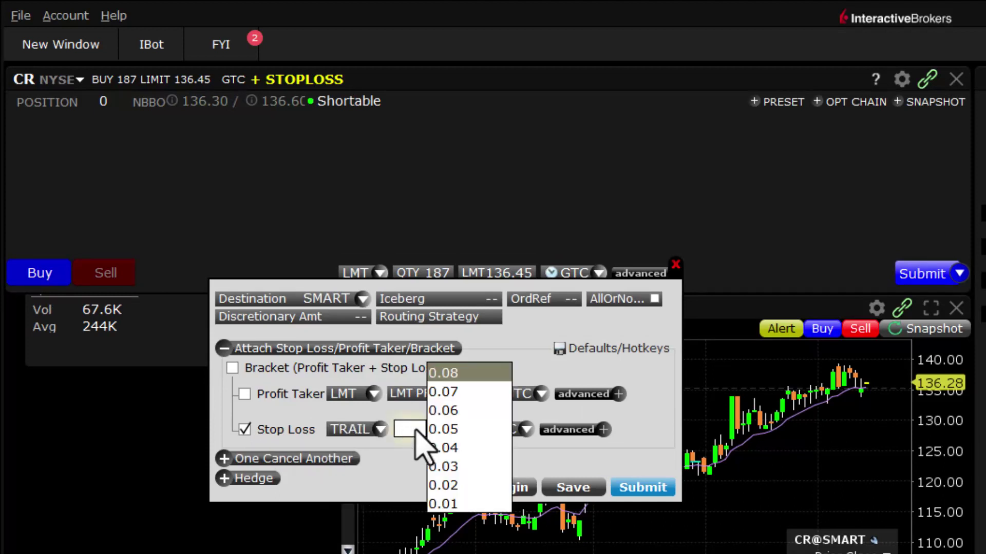
{"action": "type", "text": "5.72"}
{"action": "left_click", "coordinate": [405, 477]}
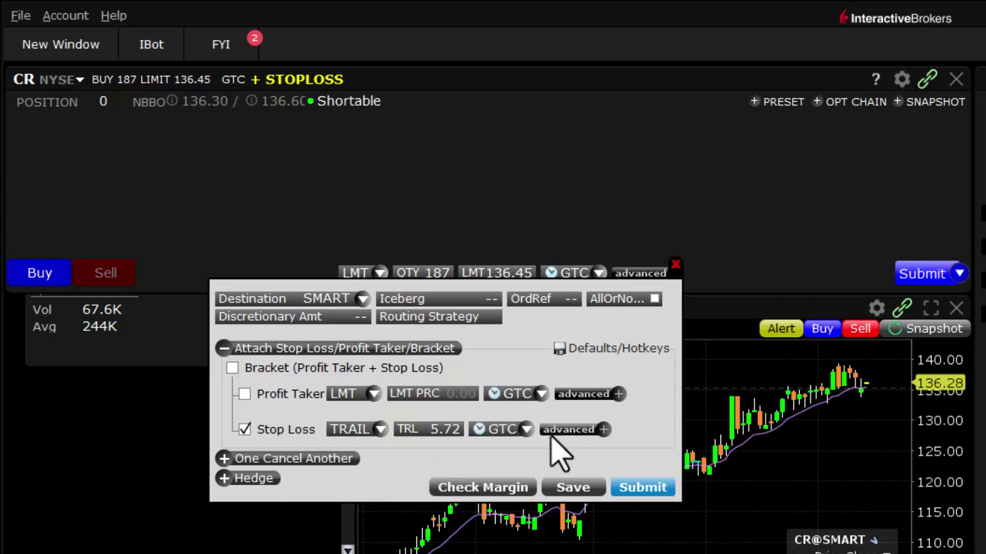
{"action": "left_click", "coordinate": [628, 485]}
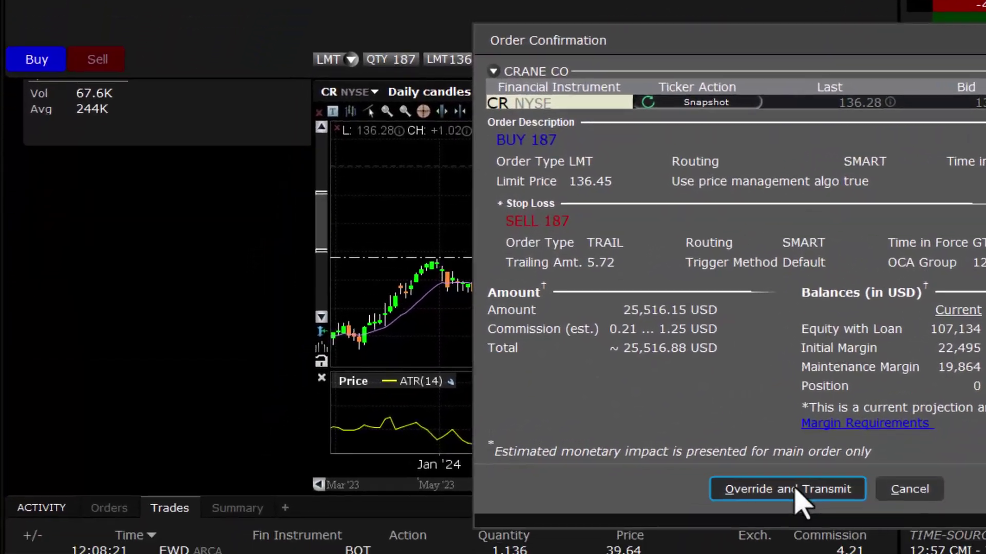
Override and transmit the 187-share CR buy with its trailing stop.
{"action": "left_click", "coordinate": [644, 550]}
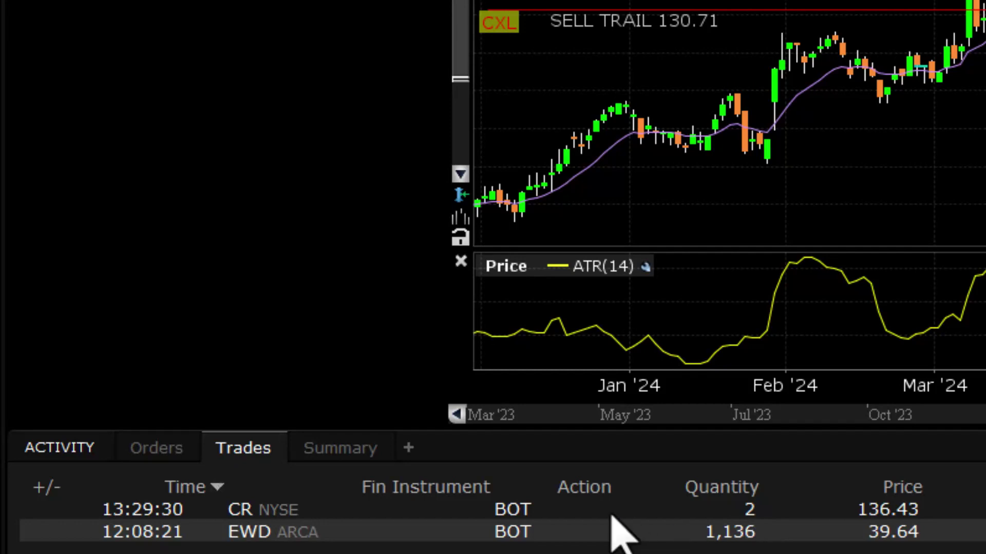
In the Orders list, raise the CR buy limit price to 136.48, then 136.50.
{"action": "left_click", "coordinate": [156, 449]}
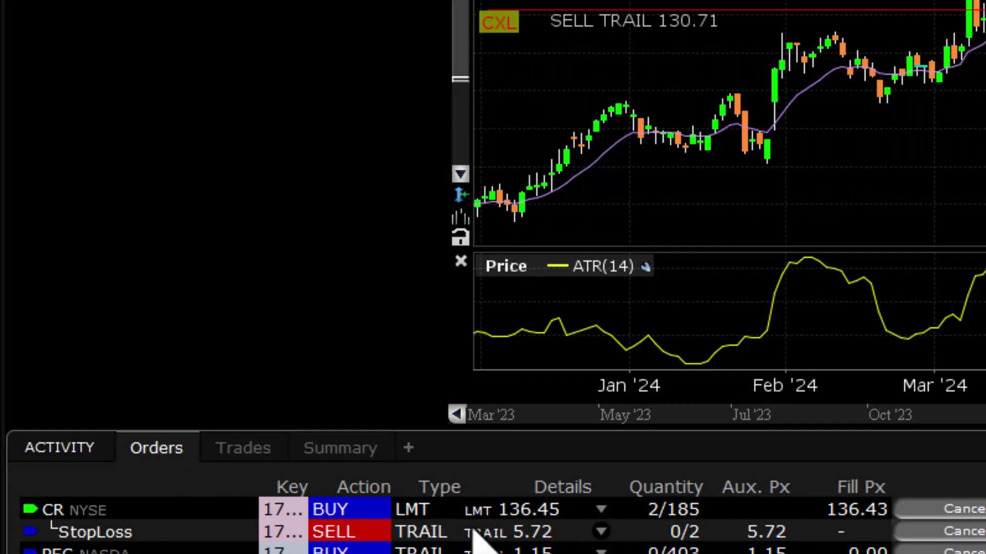
{"action": "left_click", "coordinate": [522, 510]}
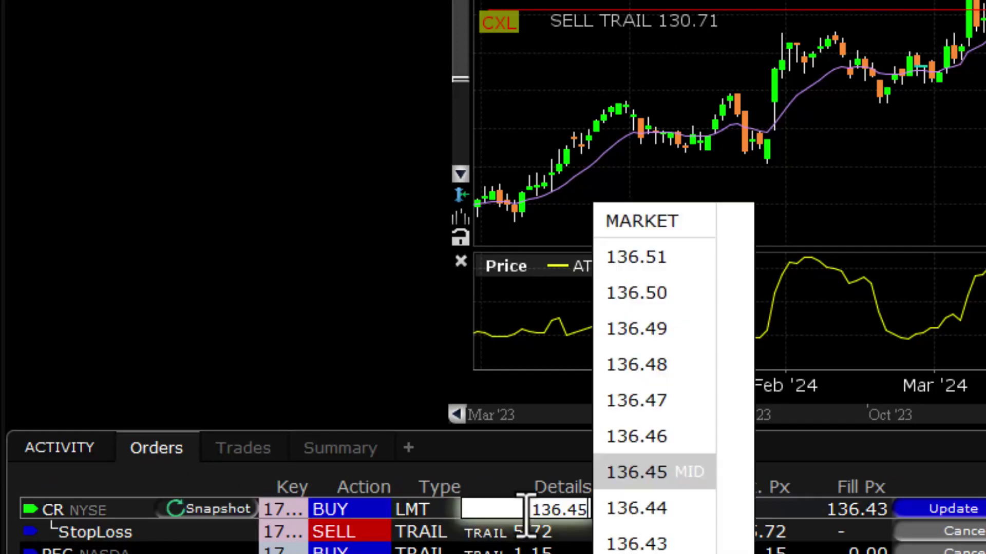
{"action": "left_click", "coordinate": [650, 364]}
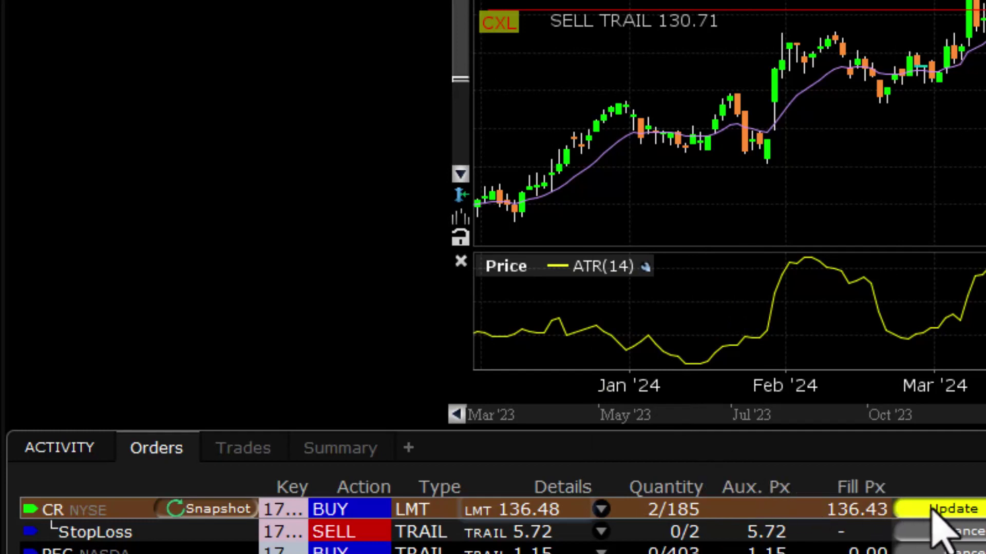
{"action": "left_click", "coordinate": [949, 510]}
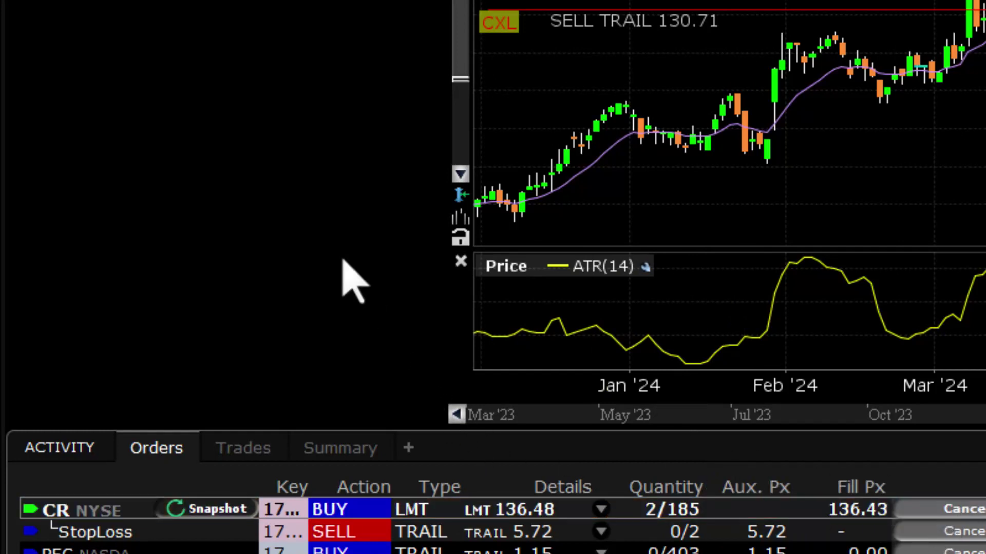
{"action": "left_click", "coordinate": [510, 510]}
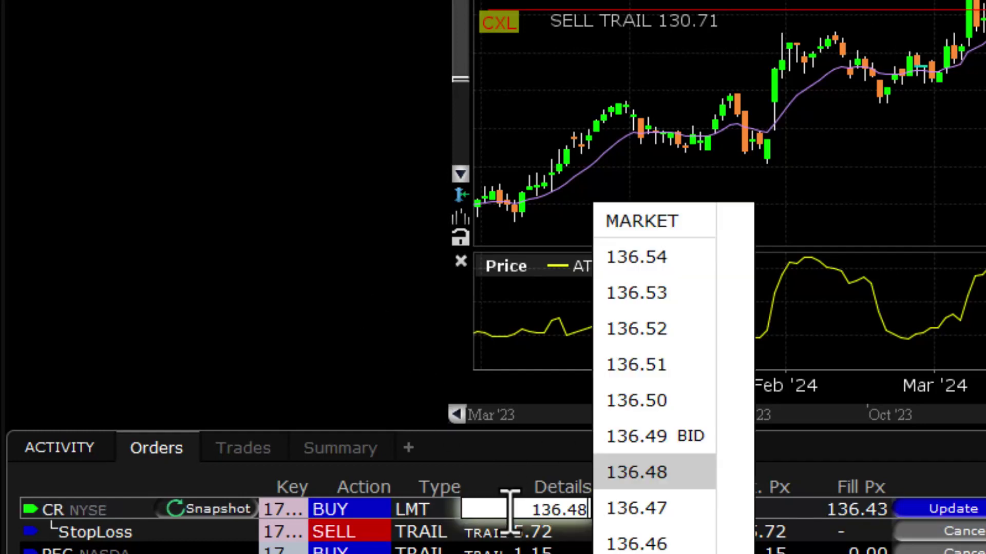
{"action": "left_click", "coordinate": [653, 401]}
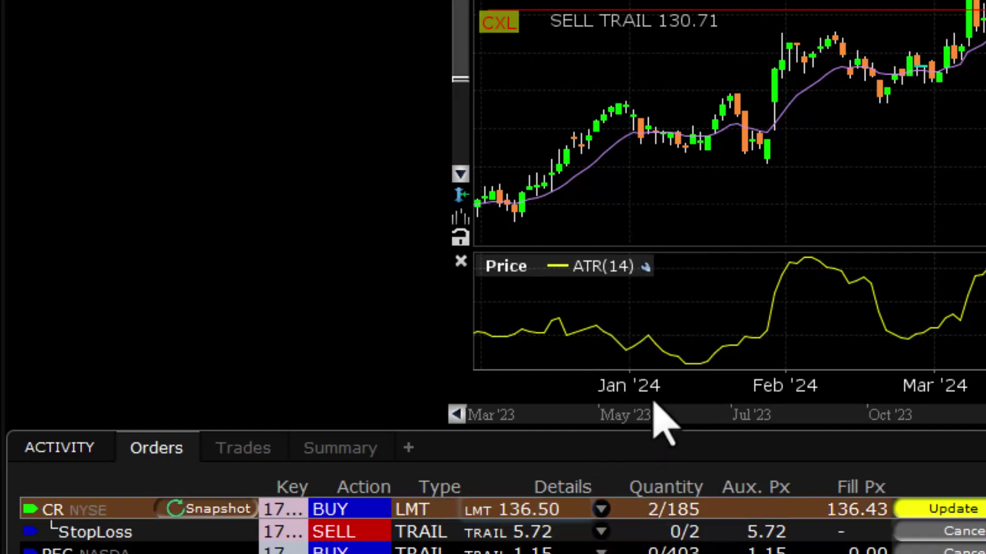
{"action": "left_click", "coordinate": [943, 510]}
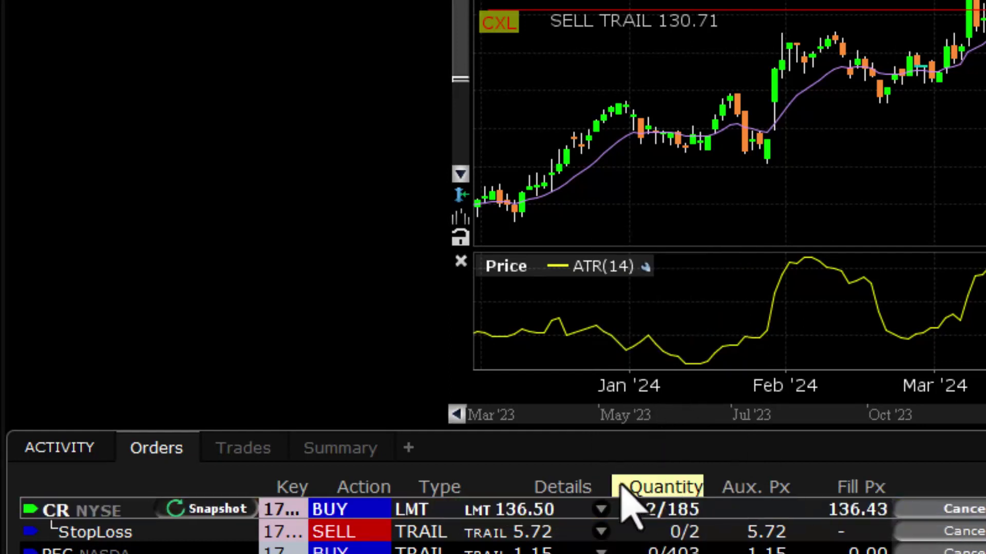
{"action": "left_click", "coordinate": [519, 508]}
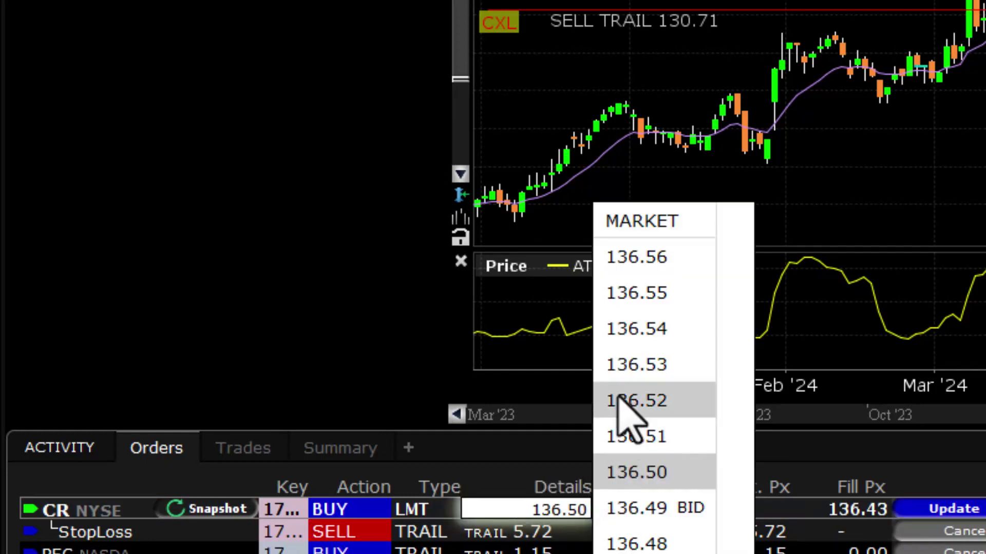
{"action": "key", "text": "Escape"}
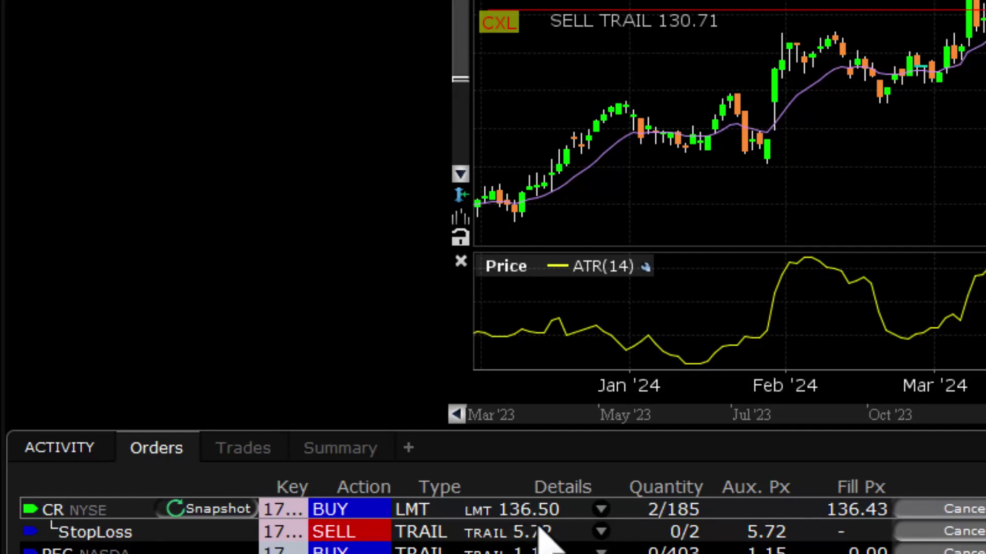
Keep raising the buy limit to 136.55, 136.60 and 136.65 until all shares fill.
{"action": "left_click", "coordinate": [545, 512]}
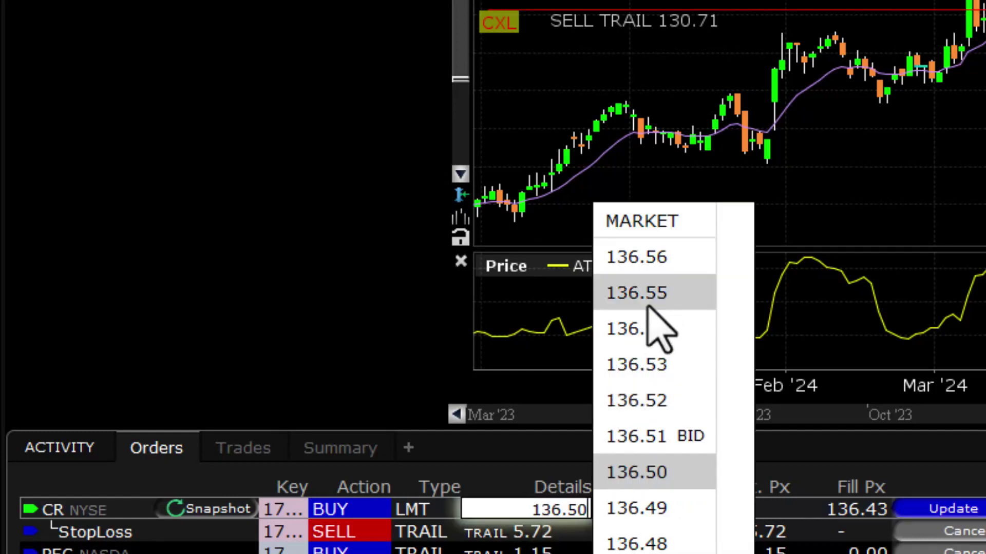
{"action": "left_click", "coordinate": [648, 293]}
{"action": "left_click", "coordinate": [949, 509]}
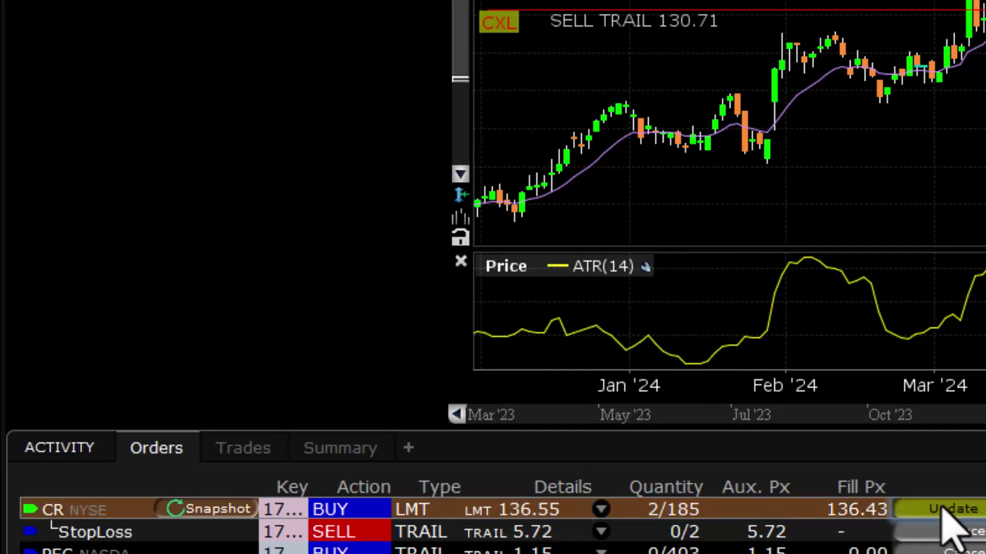
{"action": "left_click", "coordinate": [545, 511]}
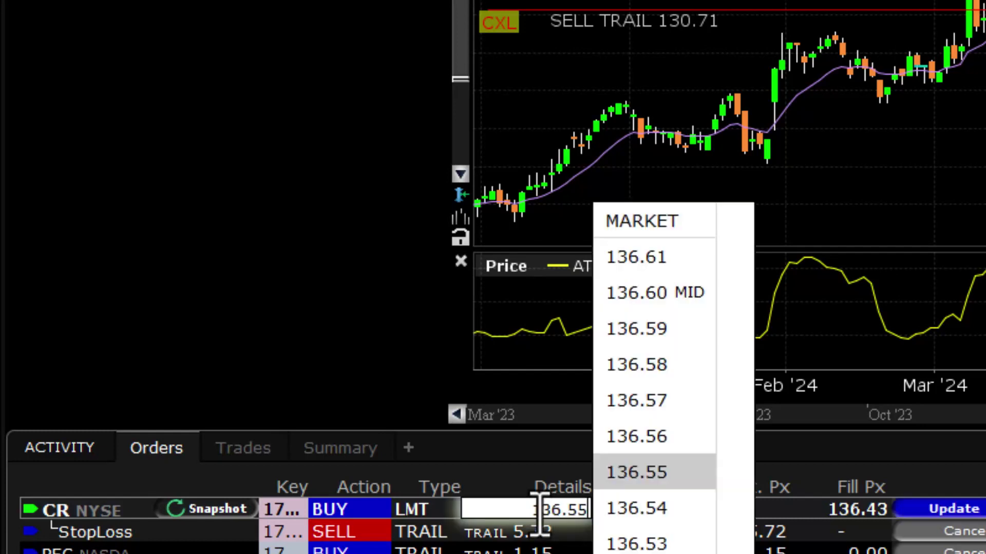
{"action": "left_click", "coordinate": [651, 295]}
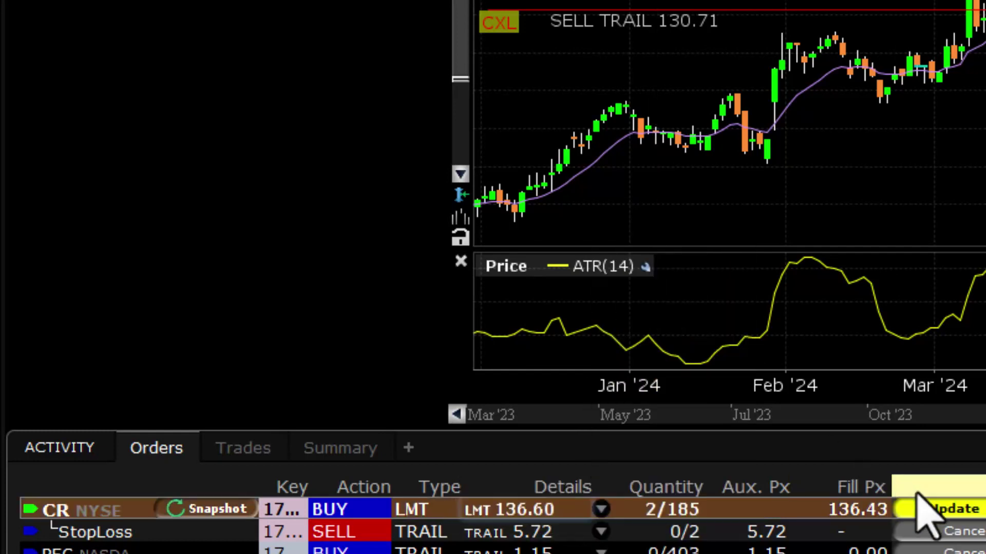
{"action": "left_click", "coordinate": [945, 510]}
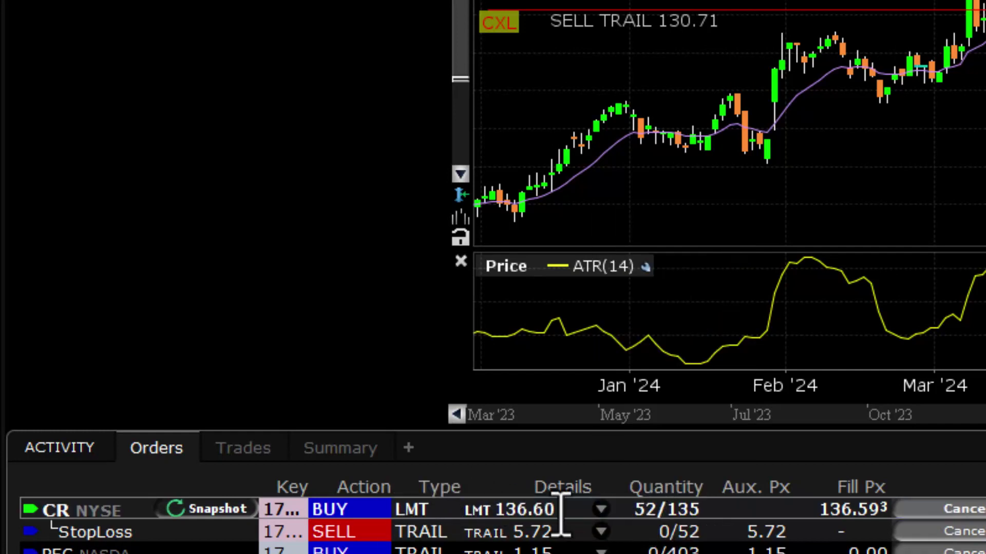
{"action": "left_click", "coordinate": [513, 510]}
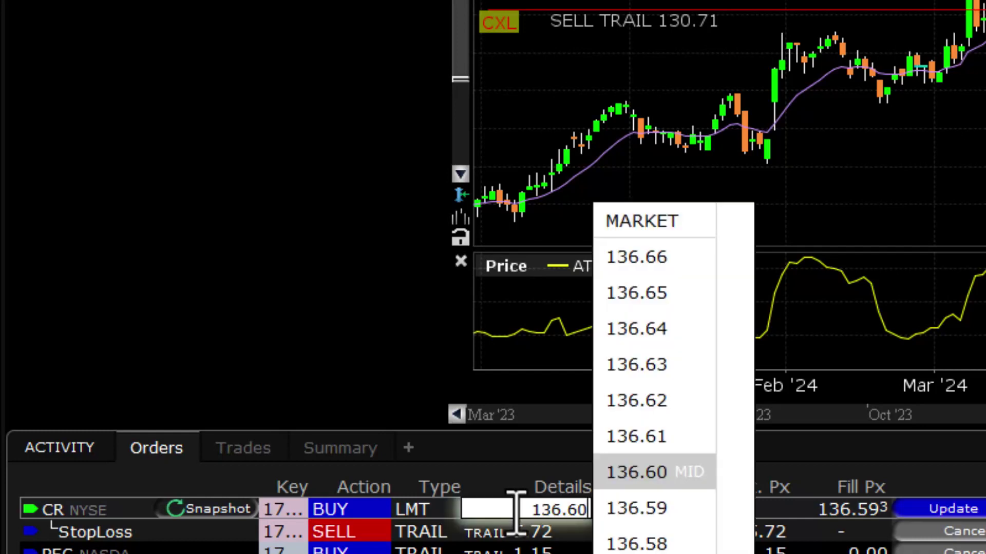
{"action": "left_click", "coordinate": [658, 292]}
{"action": "left_click", "coordinate": [950, 510]}
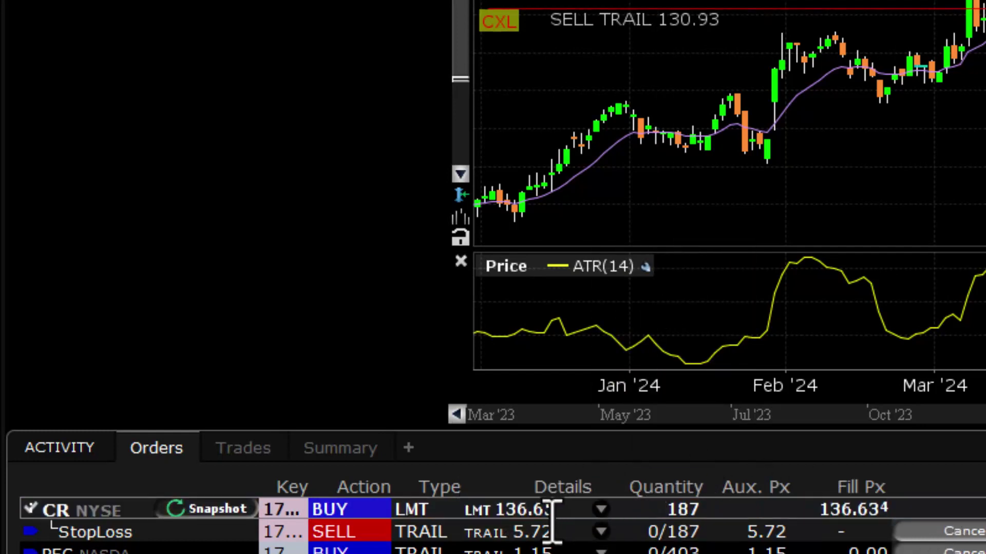